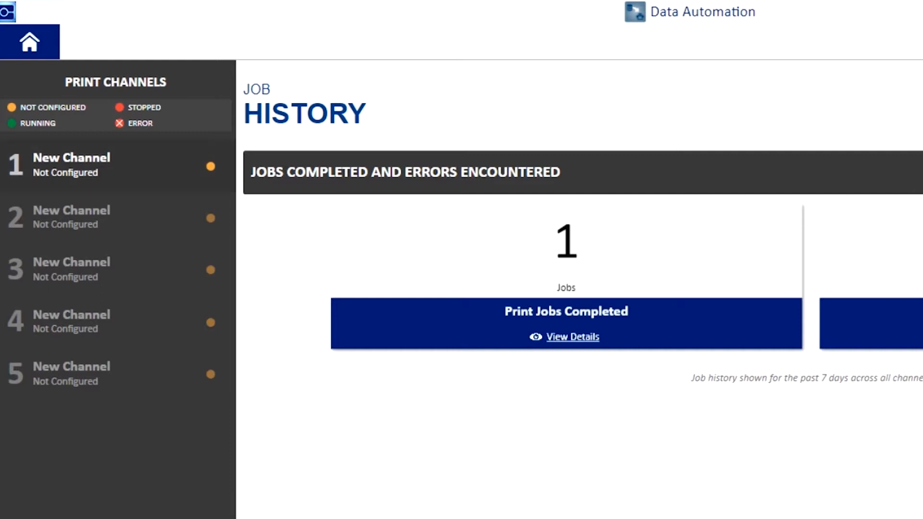
Open the setup of the first print channel and name it "Demo Channel"
left_click(117, 166)
left_click(527, 171)
type("Demo Ch")
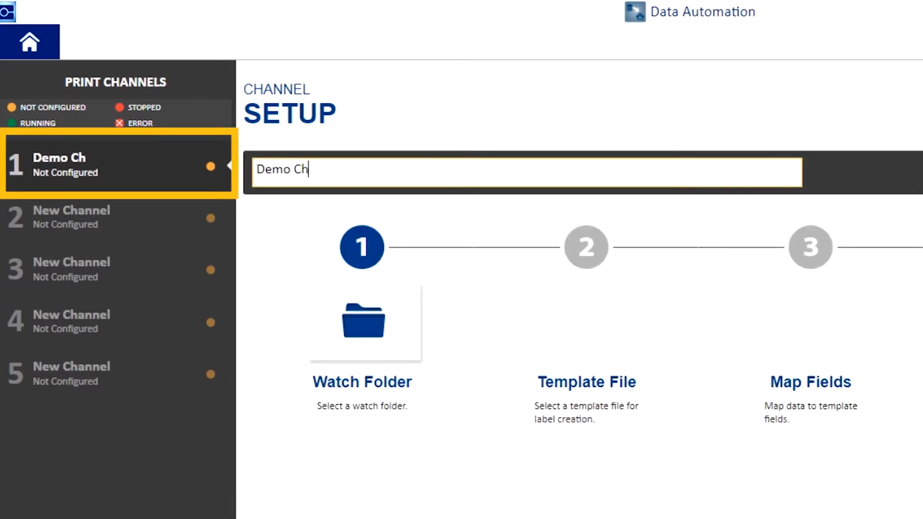
type("annel")
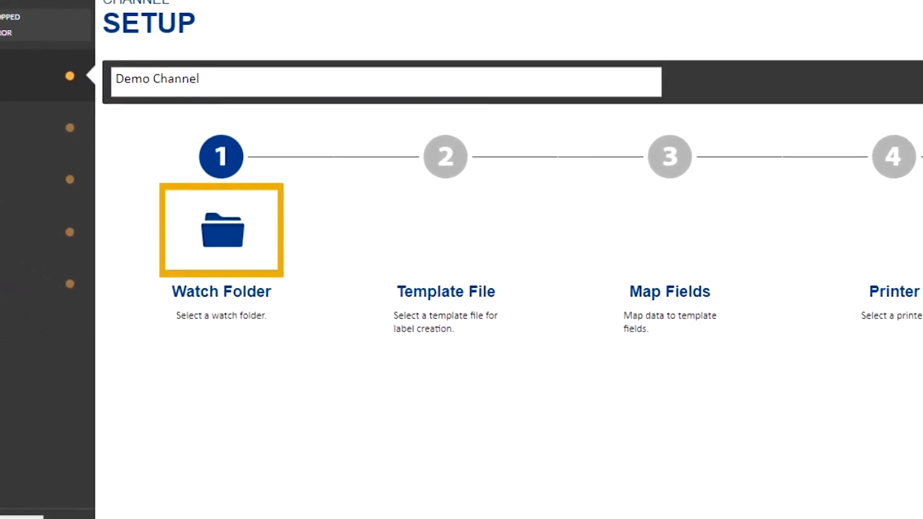
Set the channel's watch folder to C:\Tutorials\Demo_Channel\Watch Folder
left_click(211, 222)
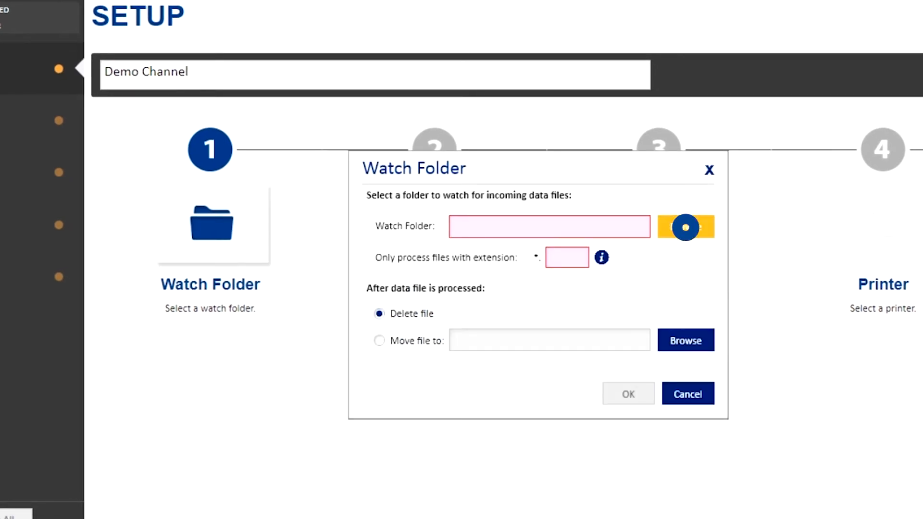
left_click(685, 226)
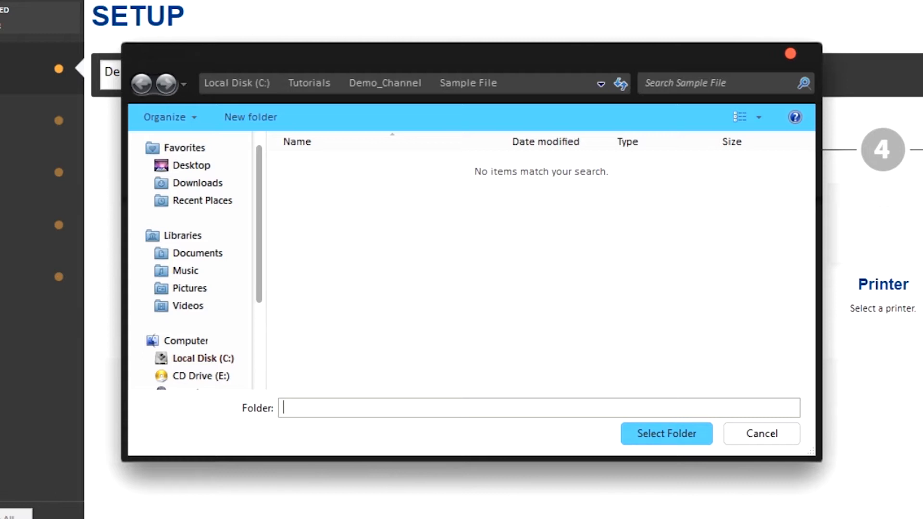
left_click(385, 83)
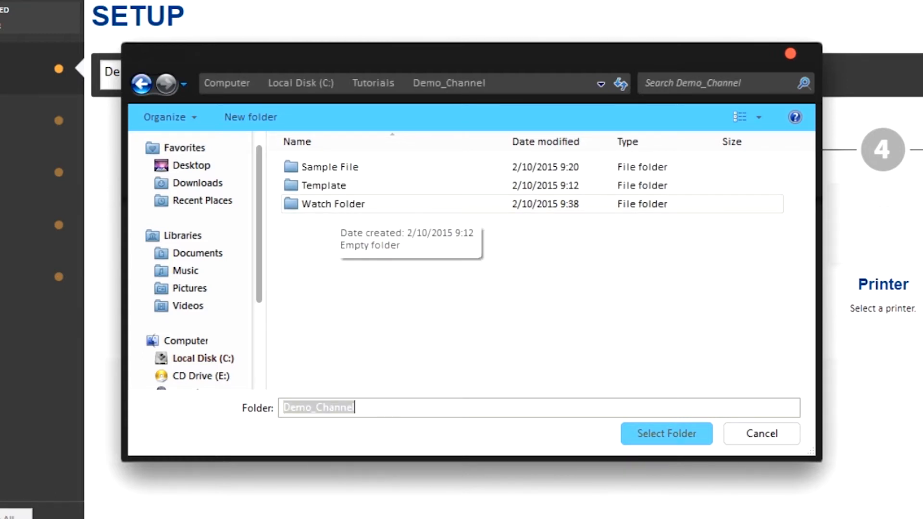
double_click(336, 207)
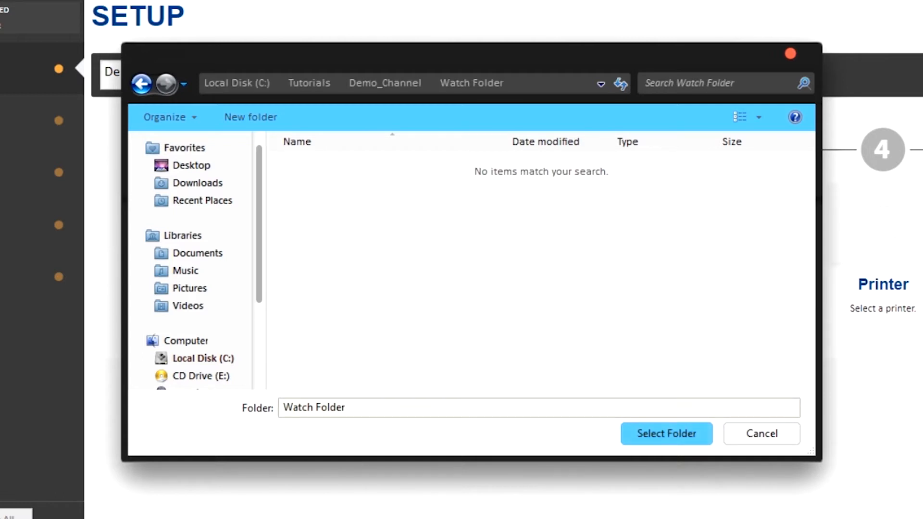
left_click(666, 433)
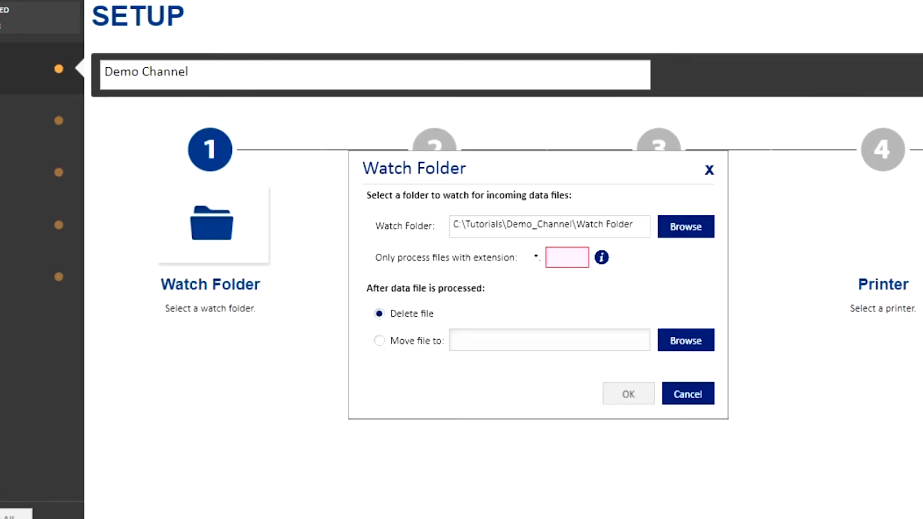
Limit the watch folder to processing files with the txt extension and accept its settings
left_click(567, 258)
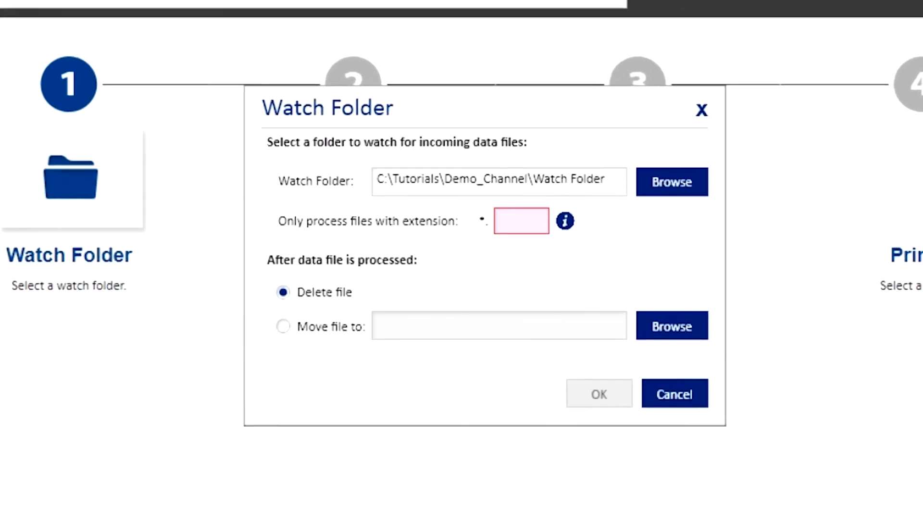
type("txt")
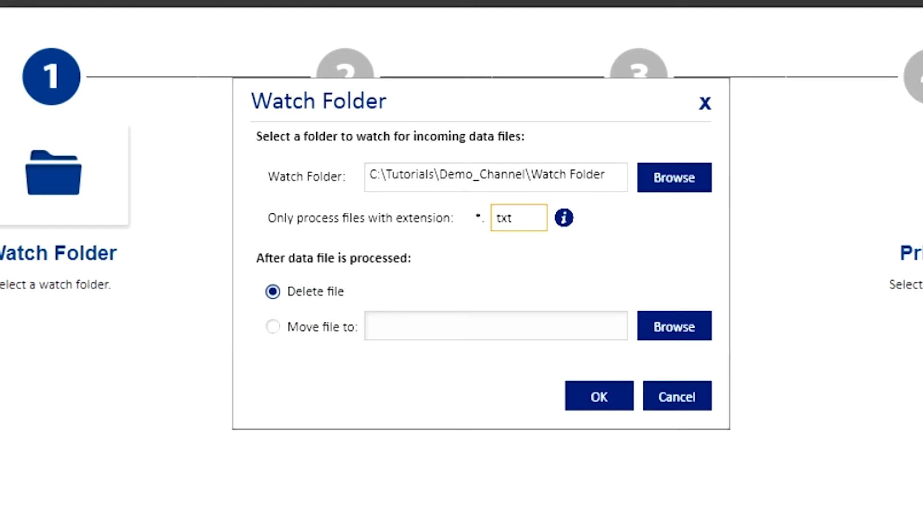
left_click(599, 395)
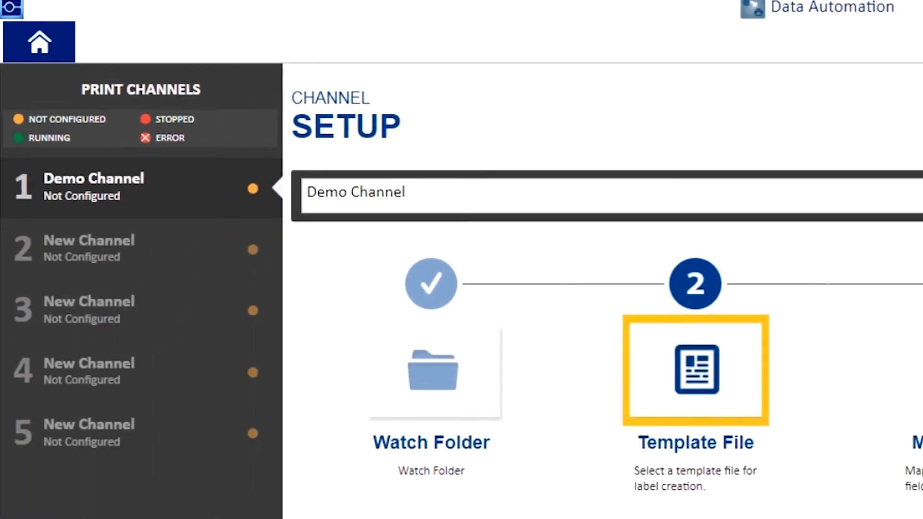
Assign the template file product_label.l6t from C:\Tutorials\Demo_Channel\Template to the channel
left_click(696, 370)
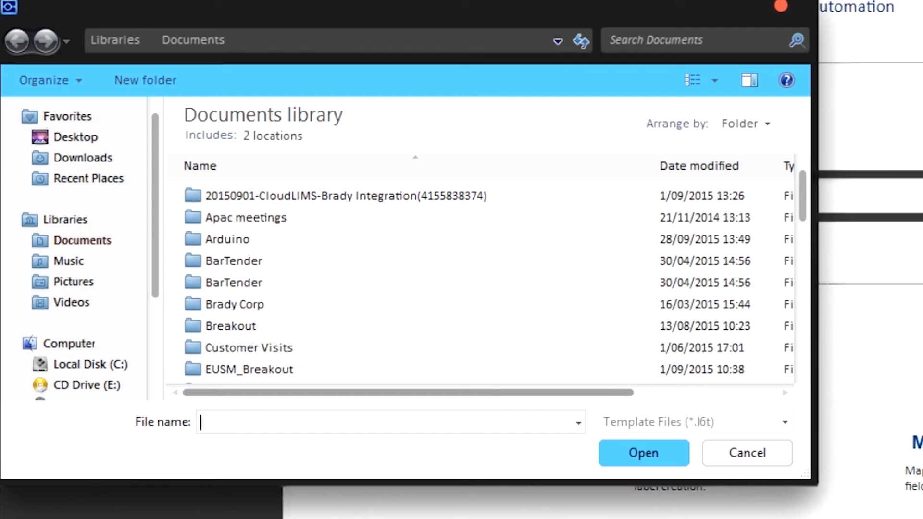
left_click(89, 365)
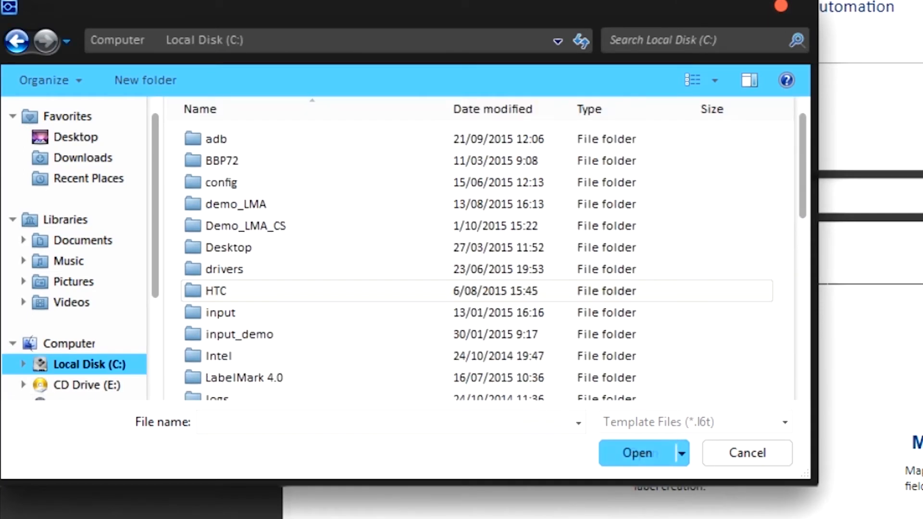
scroll(601, 192, "down", 7)
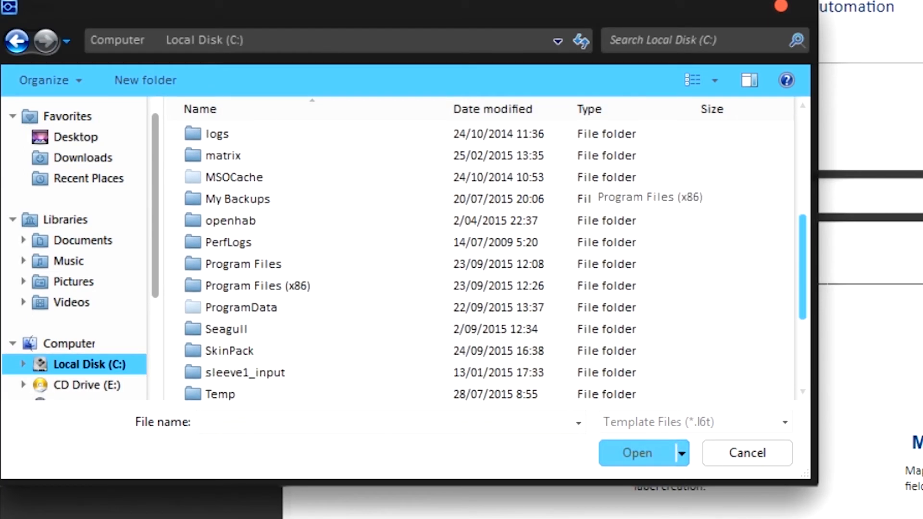
double_click(601, 312)
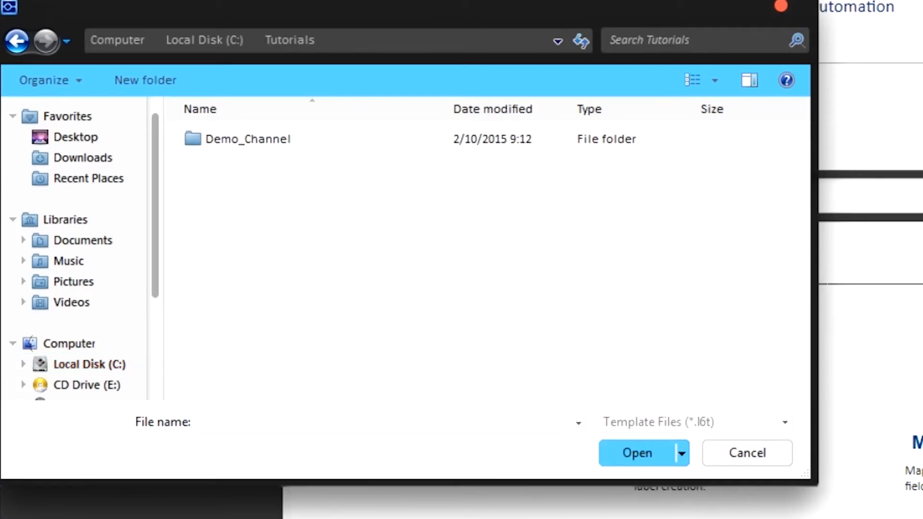
double_click(248, 139)
double_click(231, 160)
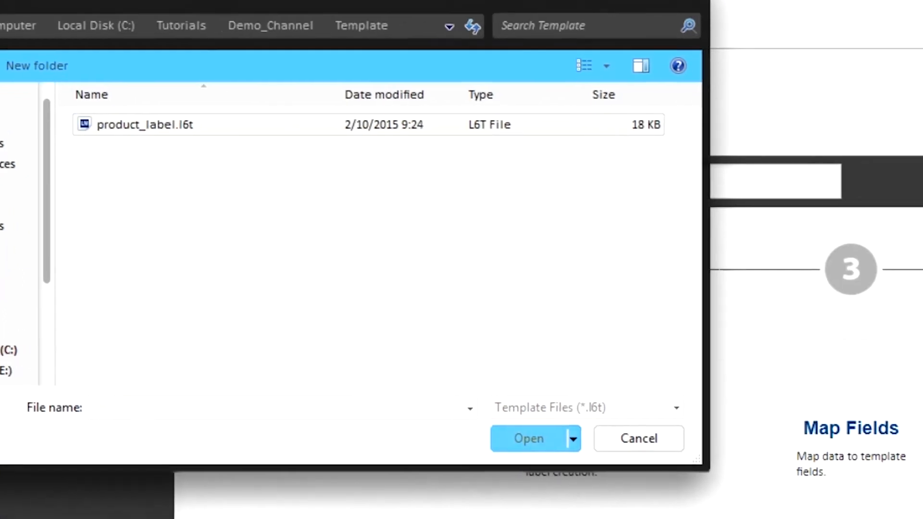
double_click(248, 139)
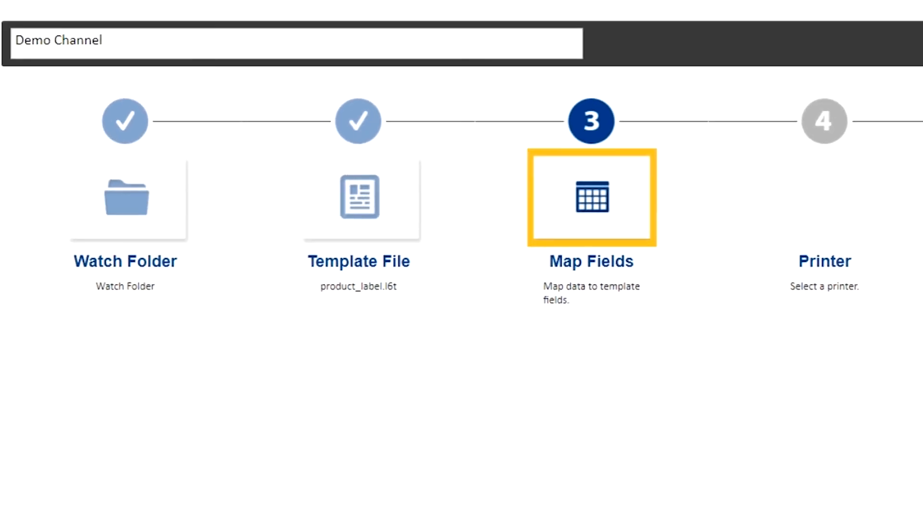
Load sample_output_from_ERP.txt from the Demo_Channel Sample File folder as the sample file for field mapping
left_click(591, 197)
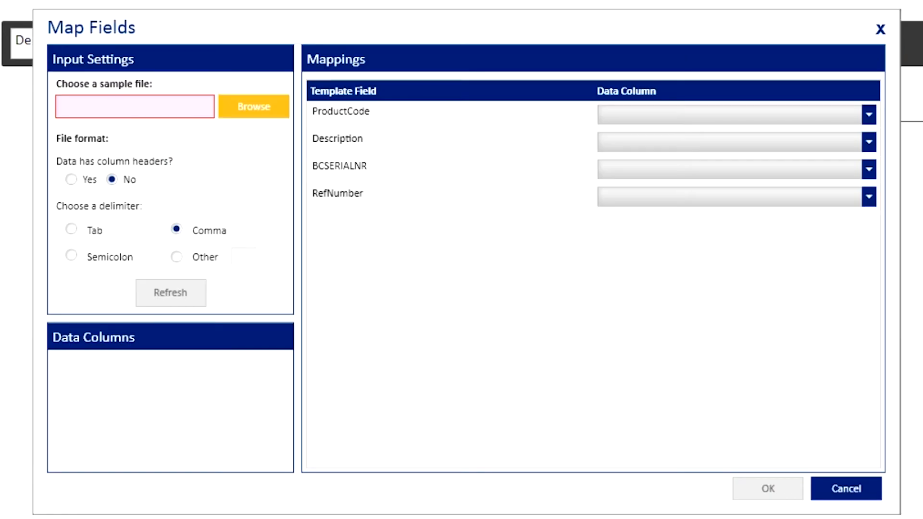
left_click(253, 107)
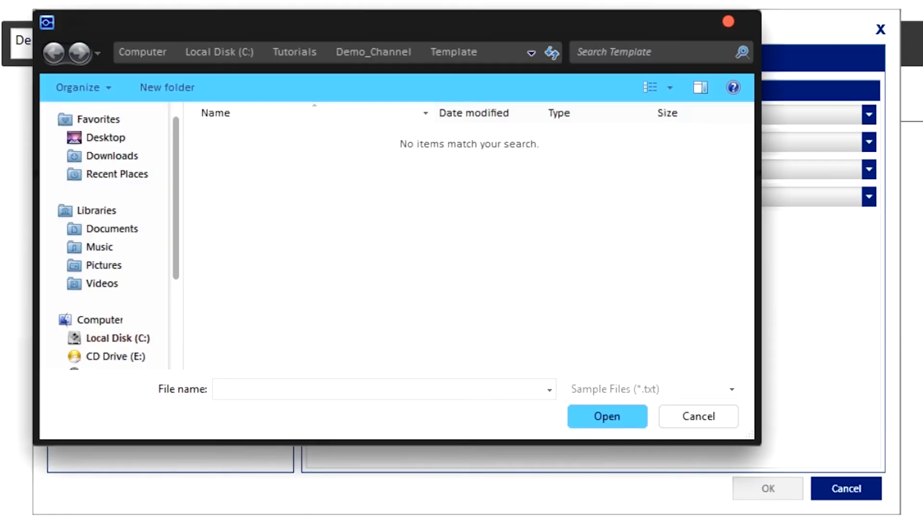
left_click(374, 52)
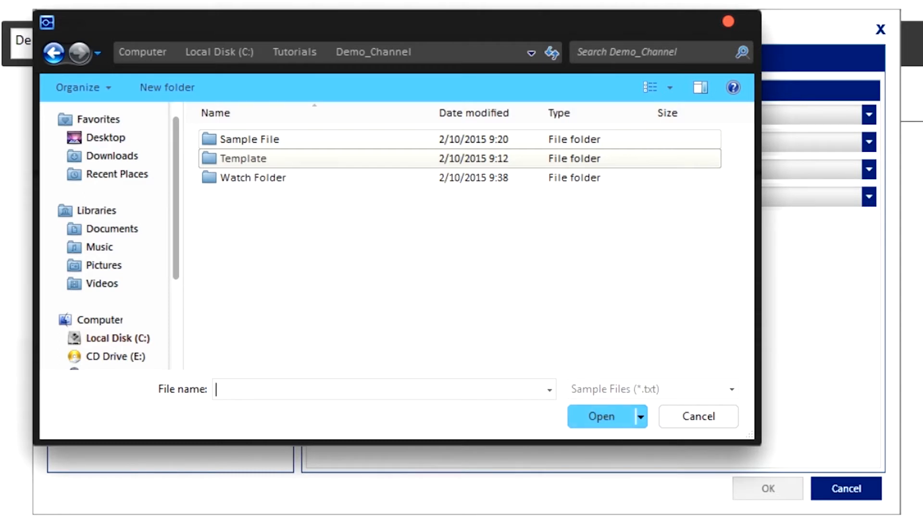
double_click(249, 139)
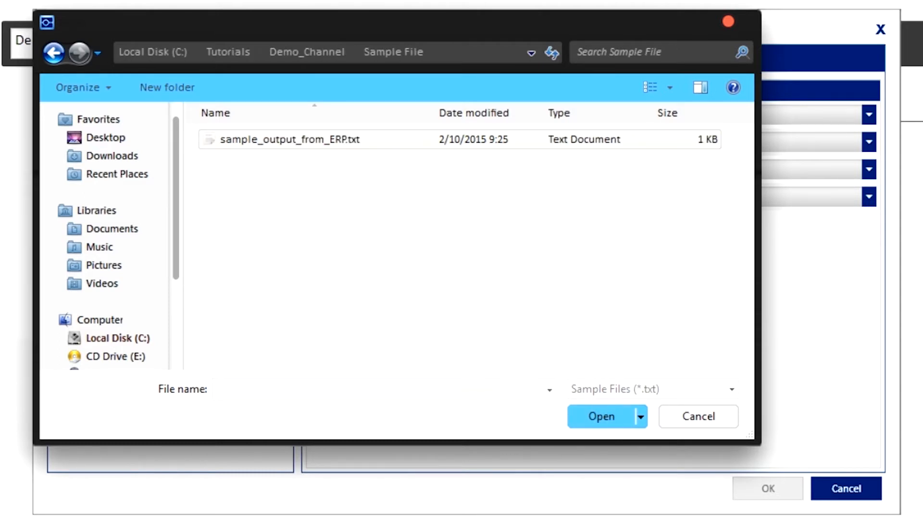
double_click(290, 140)
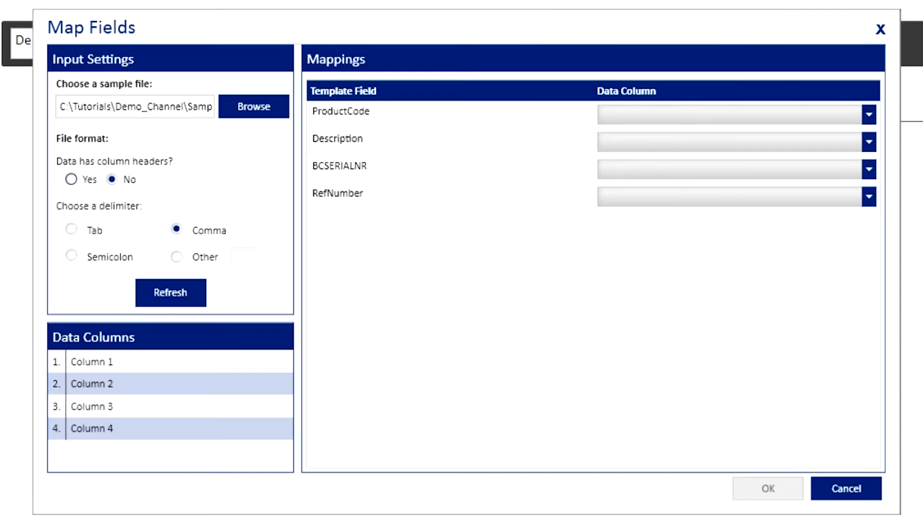
Specify that the sample data has column headers, refresh the data columns and use comma as the delimiter
left_click(71, 179)
left_click(171, 292)
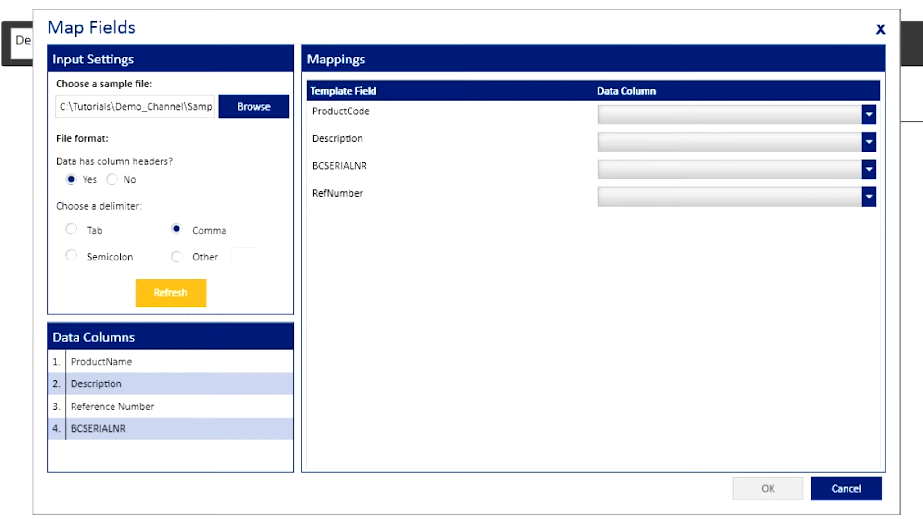
left_click(176, 228)
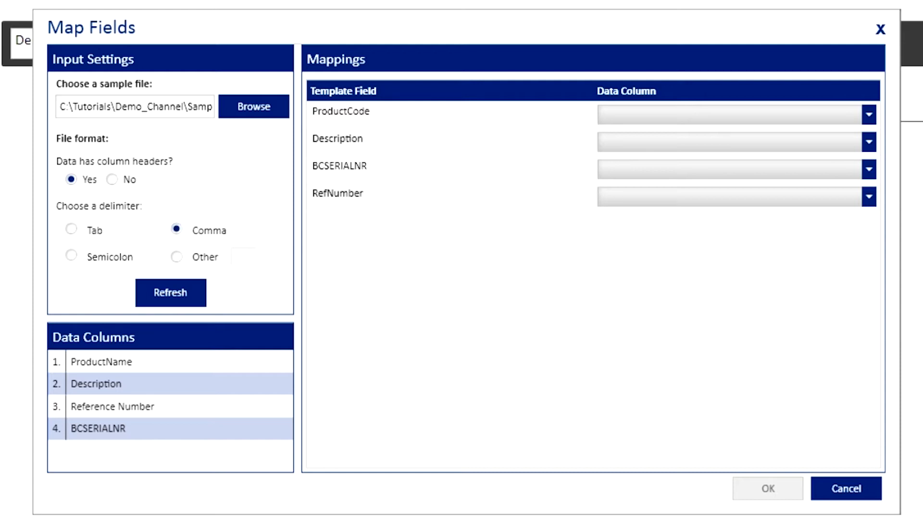
left_click(176, 228)
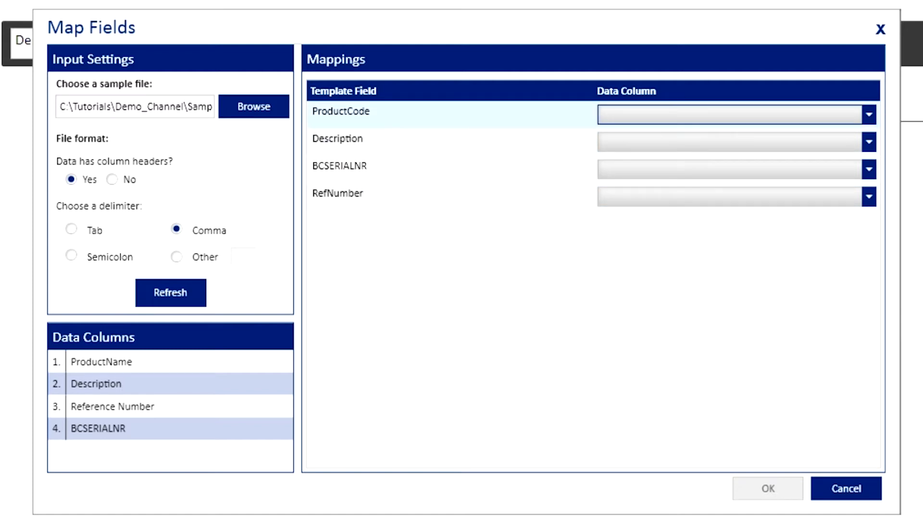
Map ProductCode to ProductName, Description to Description, BCSERIALNR to BCSERIALNR and RefNumber to Reference Number, and accept the mappings
left_click(868, 115)
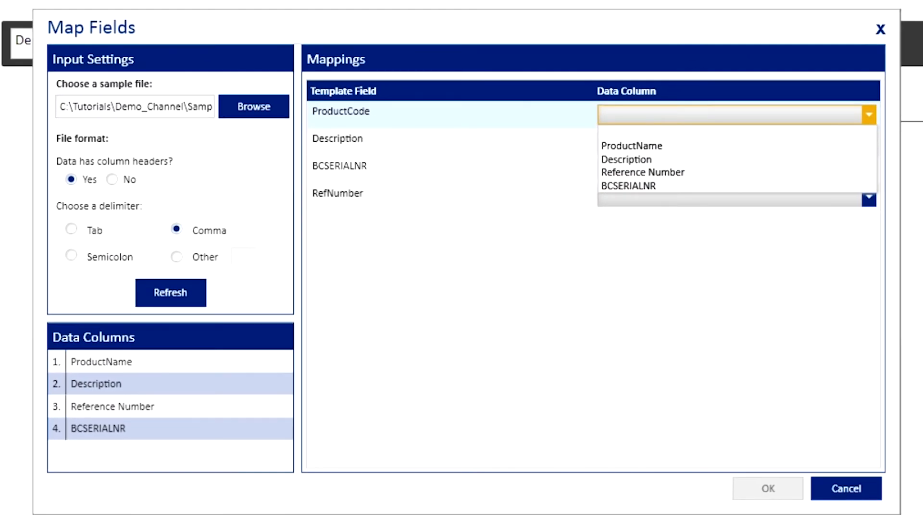
left_click(673, 145)
left_click(673, 142)
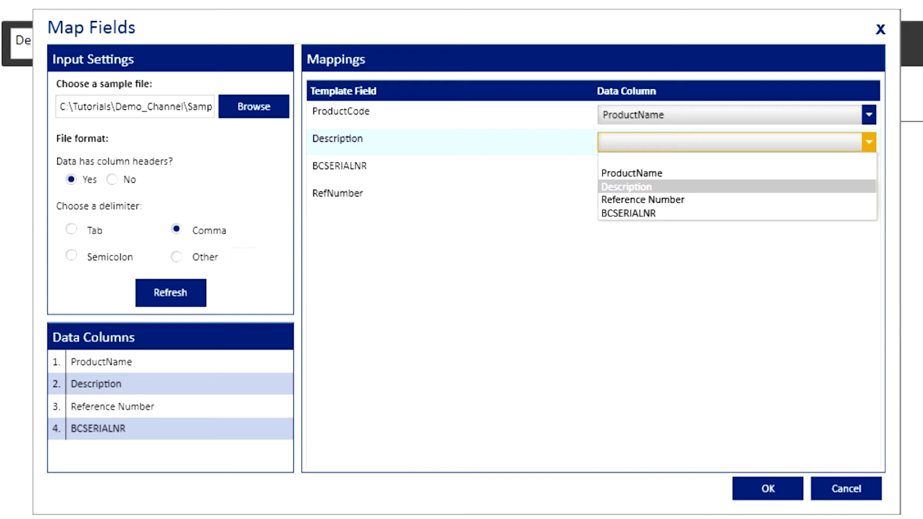
left_click(626, 186)
left_click(673, 169)
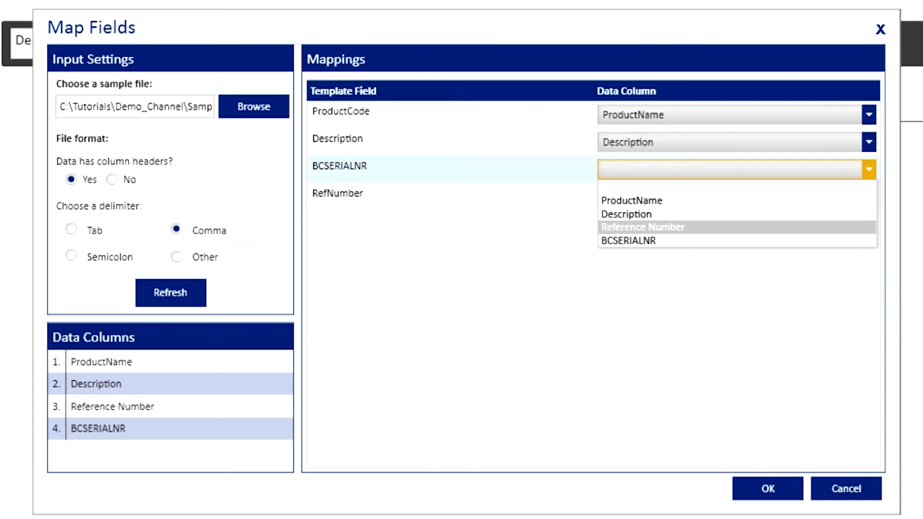
left_click(628, 240)
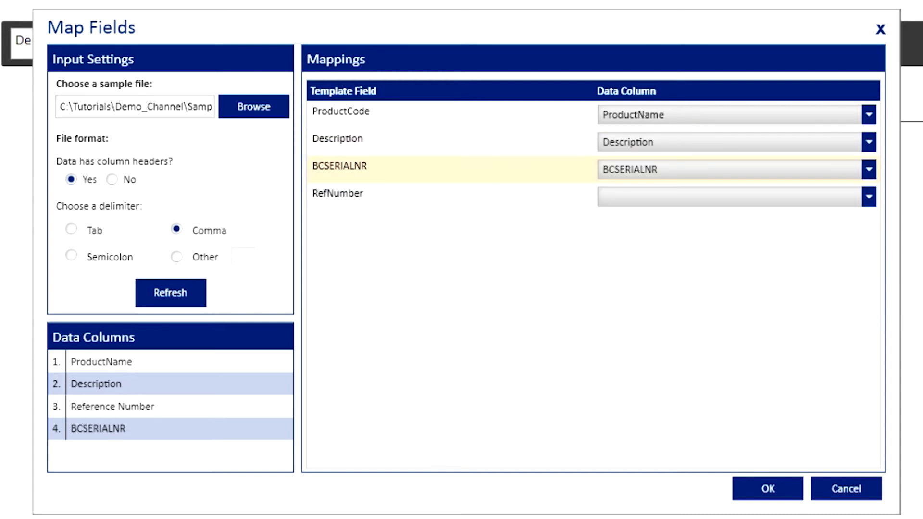
left_click(673, 197)
left_click(643, 255)
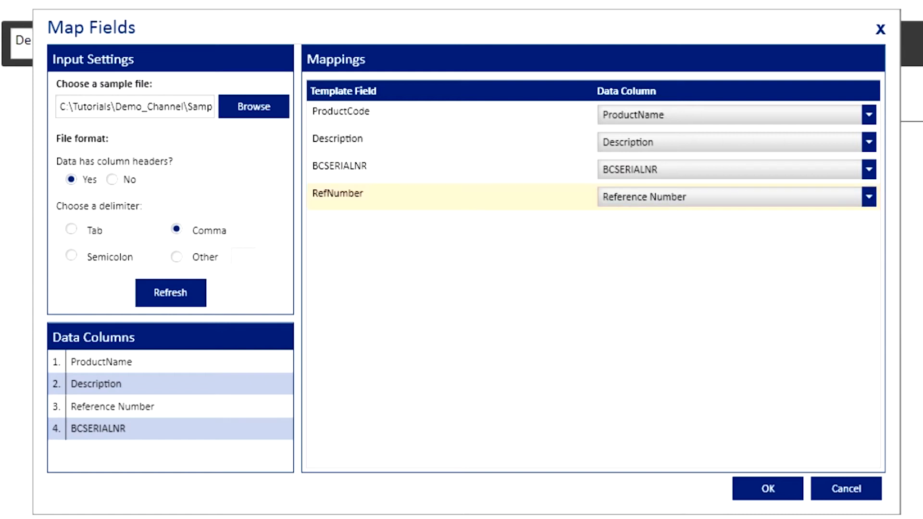
left_click(768, 488)
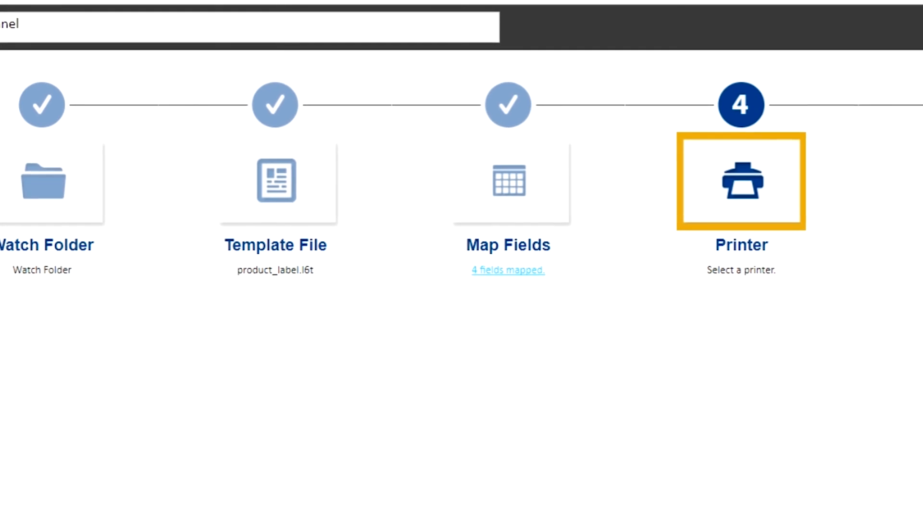
Select the Brady BBP12 as the channel's printer and accept the selection
left_click(535, 205)
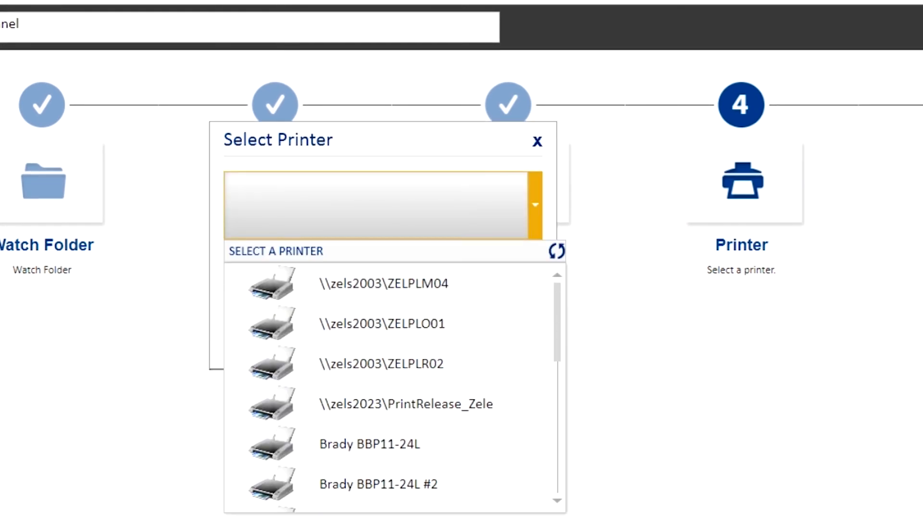
scroll(394, 389, "down", 3)
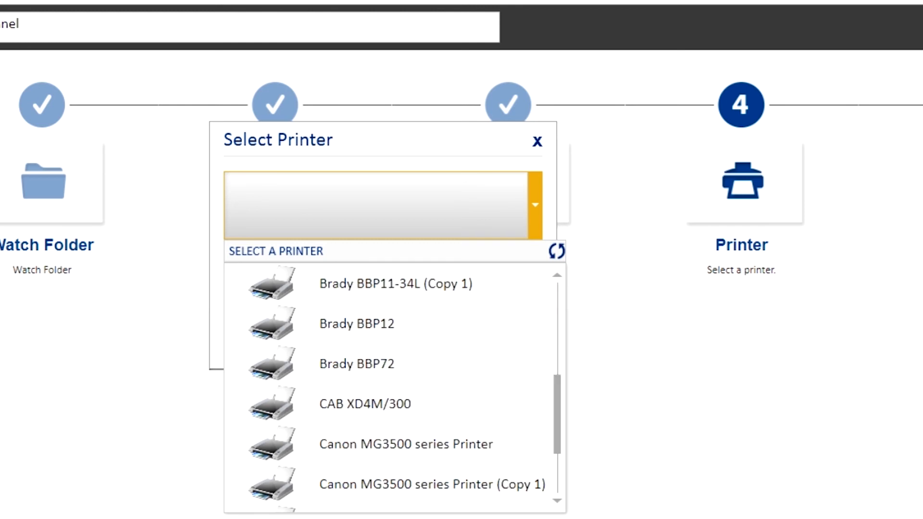
left_click(409, 325)
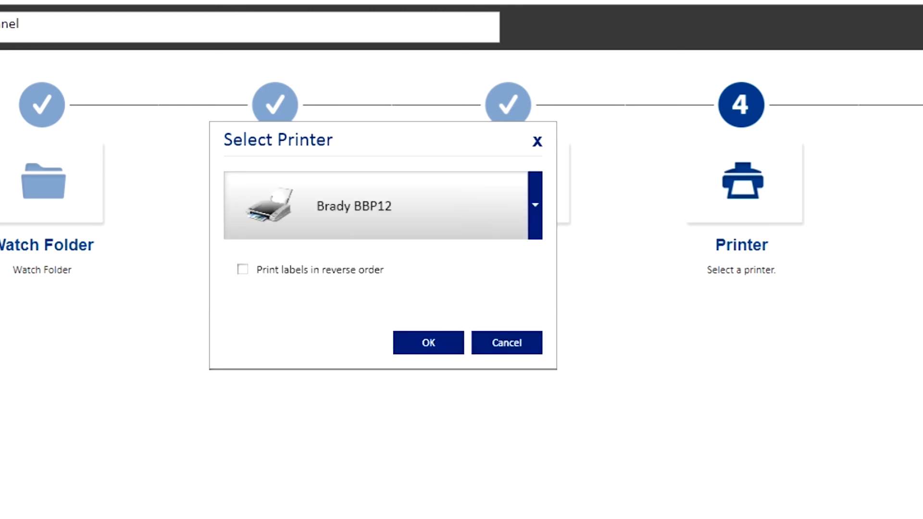
left_click(428, 342)
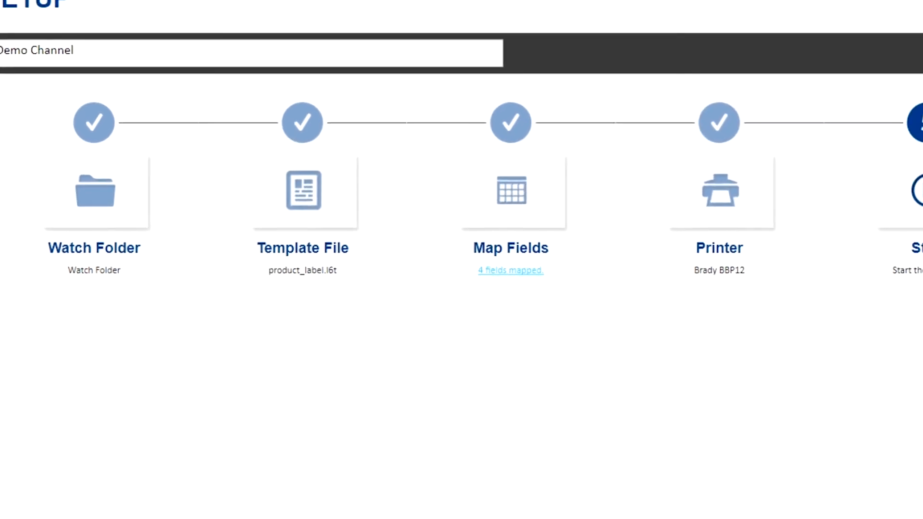